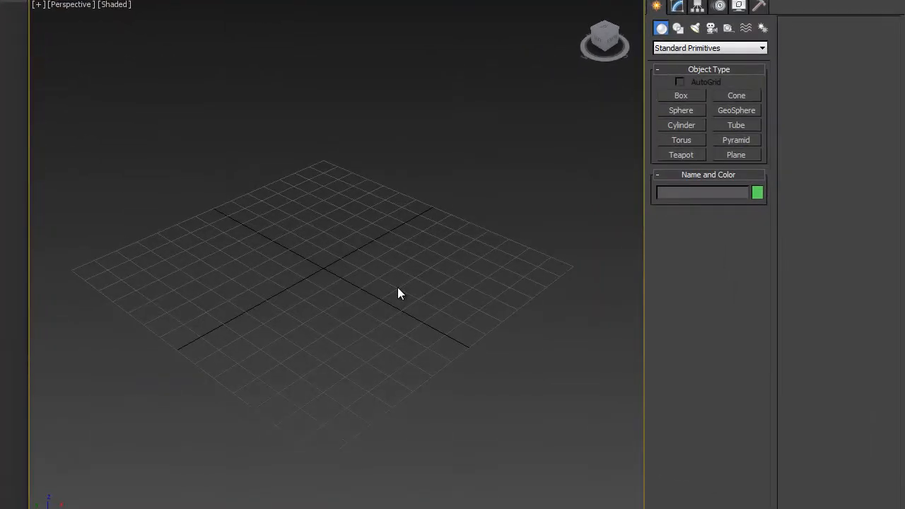
Switch from the perspective view to a maximized Top viewport.
{"action": "key", "text": "alt+w"}
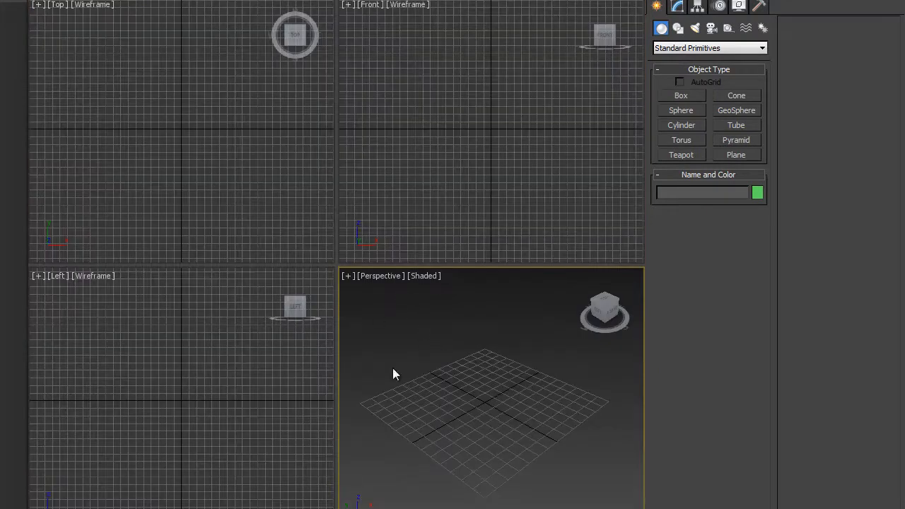
{"action": "key", "text": "alt+w"}
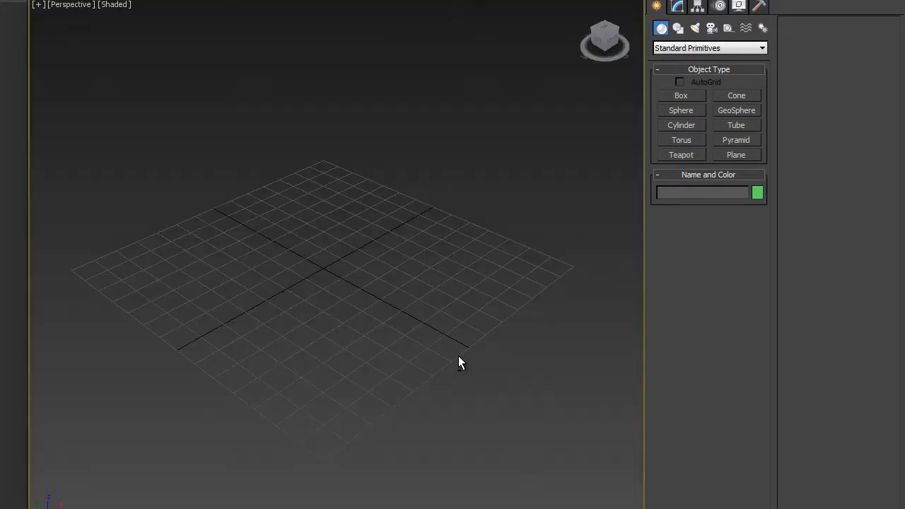
{"action": "key", "text": "alt+w"}
{"action": "left_click", "coordinate": [102, 126]}
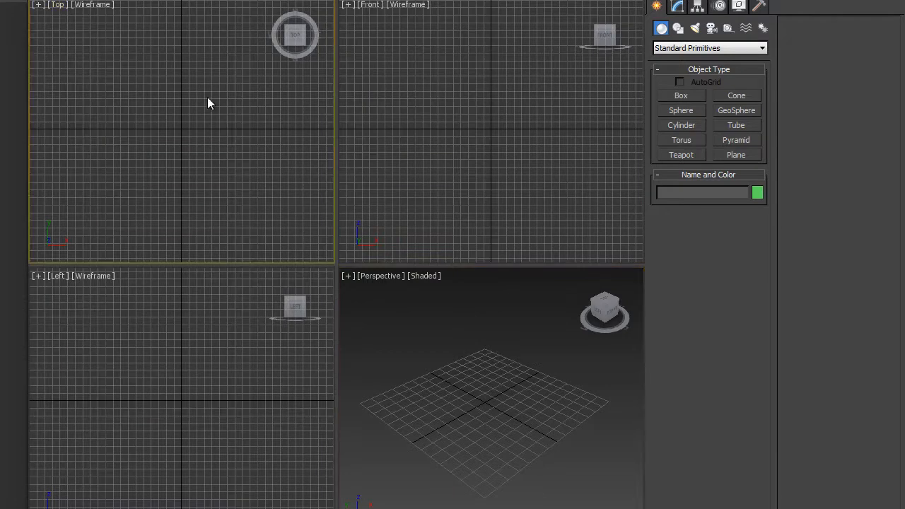
{"action": "key", "text": "alt+w"}
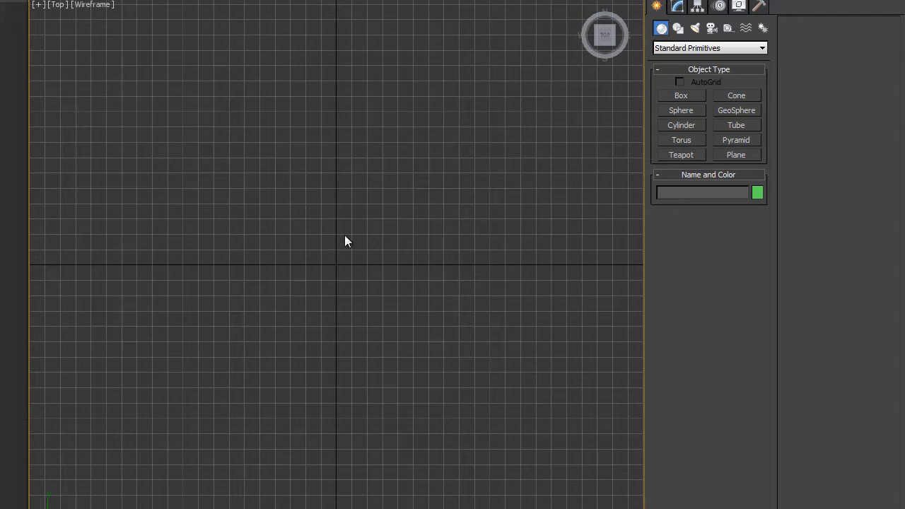
Draw a plane about 5.88 m square, centred on the grid origin, as the floor.
{"action": "key", "text": "g"}
{"action": "key", "text": "g"}
{"action": "left_click", "coordinate": [737, 154]}
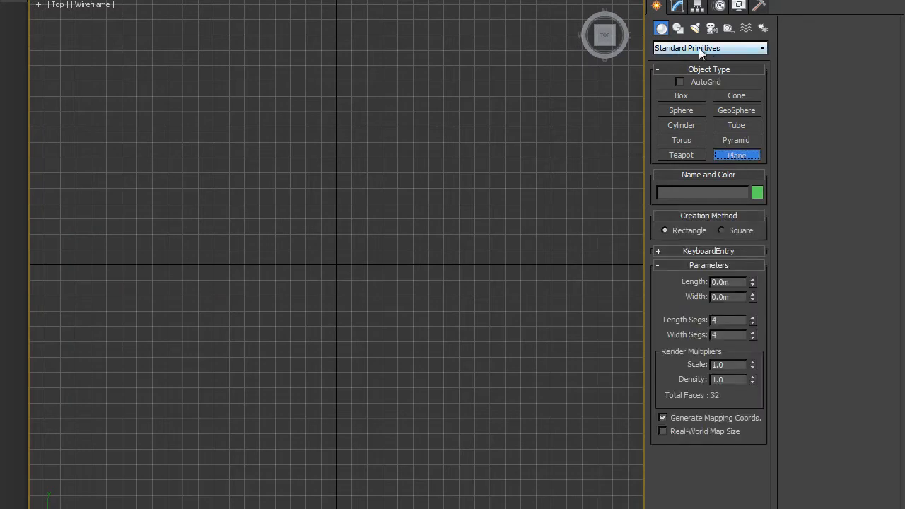
{"action": "left_click_drag", "start_coordinate": [336, 265], "coordinate": [514, 354]}
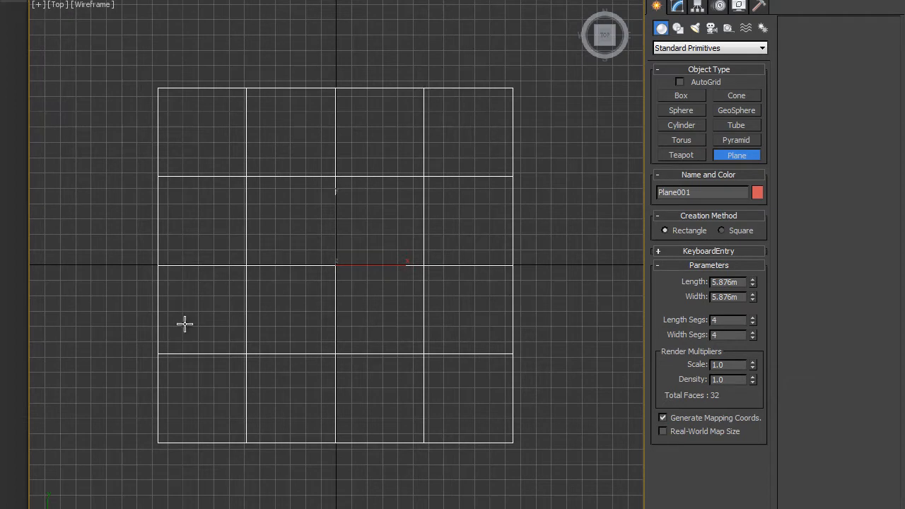
Set the Top viewport to shaded display and show the whole plane at an angle in the perspective view.
{"action": "left_click", "coordinate": [96, 8]}
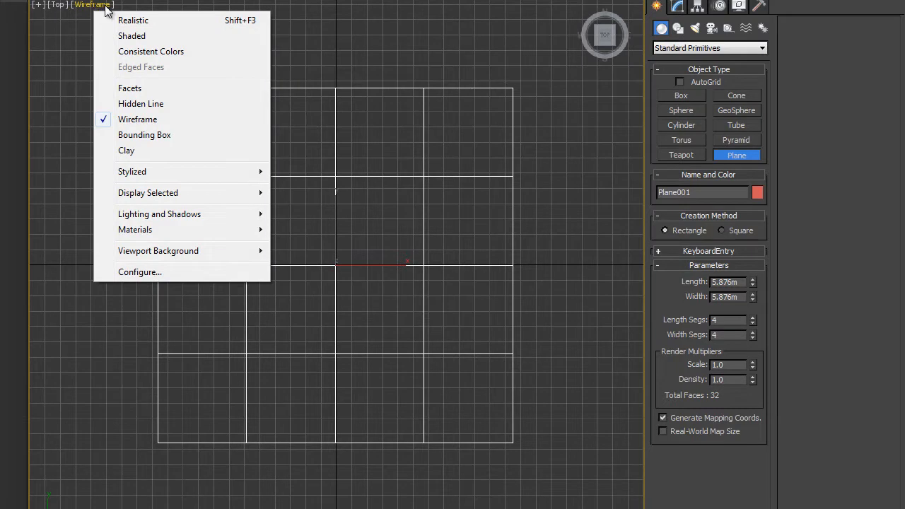
{"action": "left_click", "coordinate": [134, 37]}
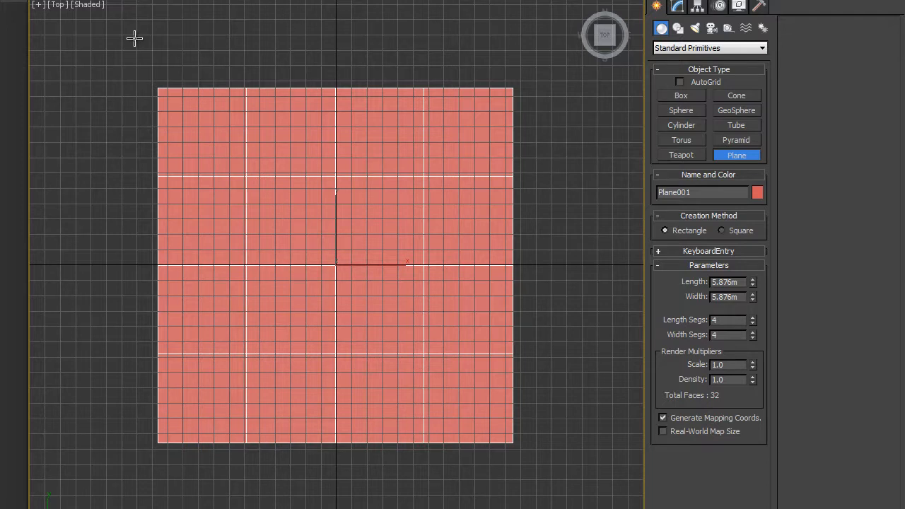
{"action": "key", "text": "p"}
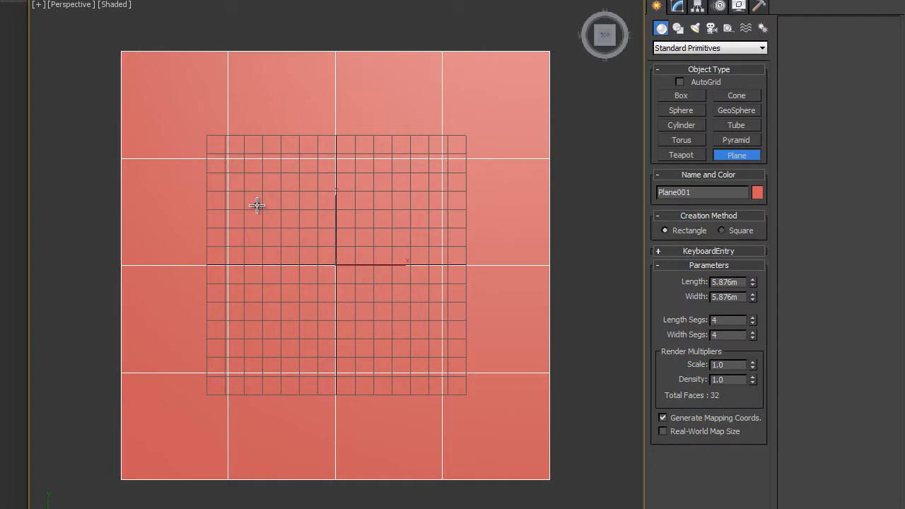
{"action": "middle_click_drag", "start_coordinate": [392, 327], "coordinate": [447, 257], "text": "alt"}
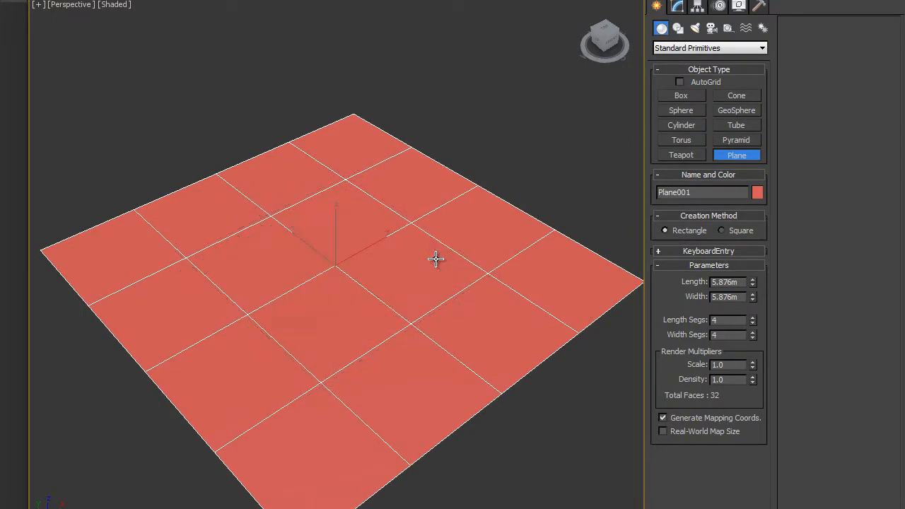
{"action": "scroll", "coordinate": [434, 259], "scroll_direction": "down", "scroll_amount": 4}
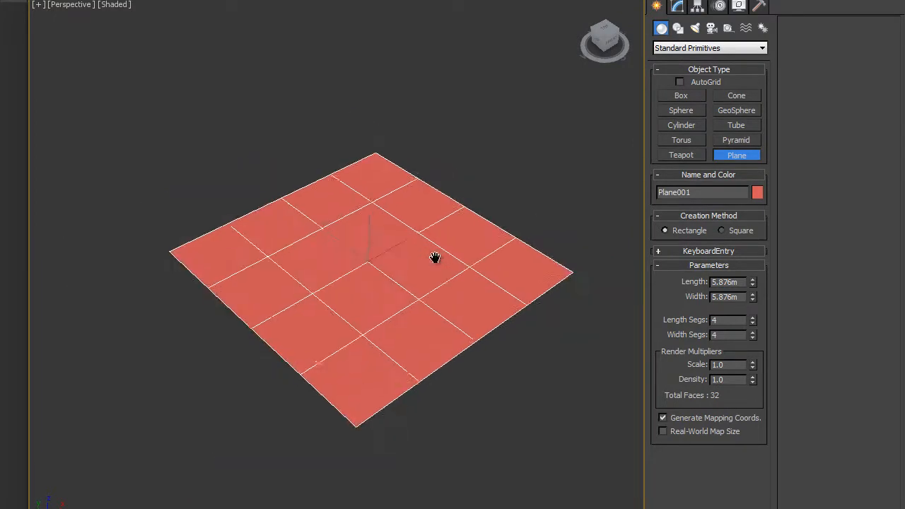
{"action": "left_click", "coordinate": [677, 6]}
{"action": "left_click", "coordinate": [657, 6]}
{"action": "middle_click_drag", "start_coordinate": [574, 131], "coordinate": [462, 232]}
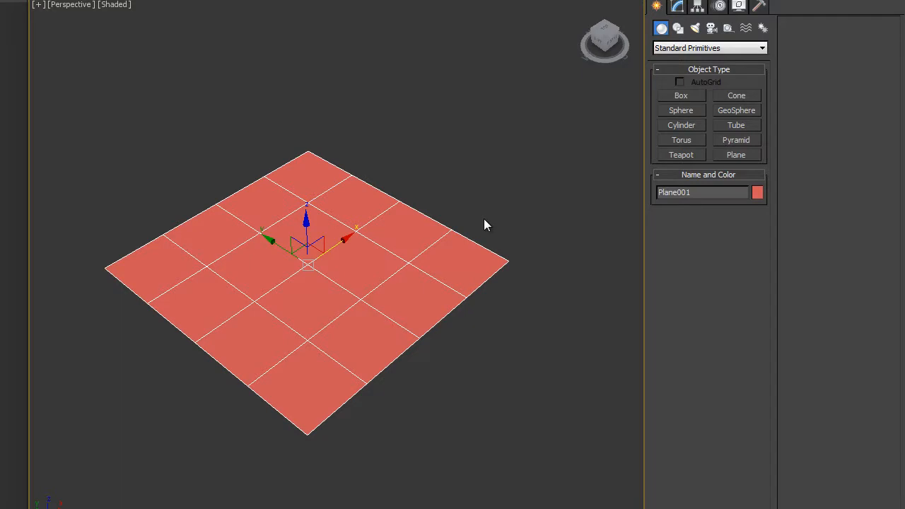
In the Top view, draw a box along the plane's back edge, about 0.2 m long, 5.88 m wide and 1.56 m high.
{"action": "left_click", "coordinate": [668, 95]}
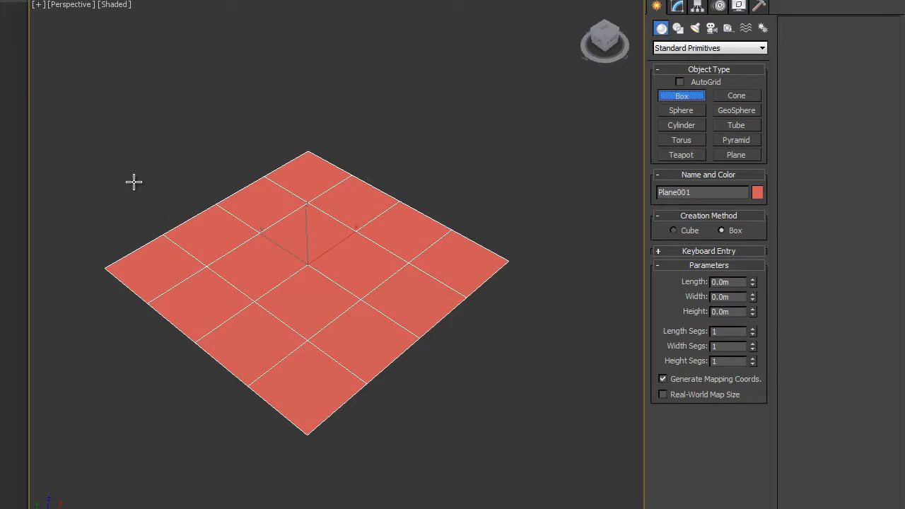
{"action": "key", "text": "t"}
{"action": "middle_click_drag", "start_coordinate": [230, 184], "coordinate": [228, 221]}
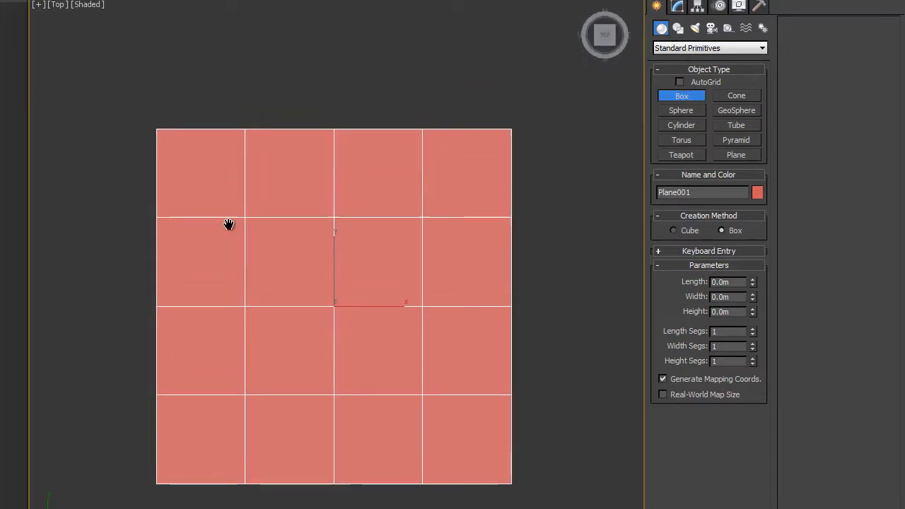
{"action": "scroll", "coordinate": [229, 224], "scroll_direction": "down", "scroll_amount": 3}
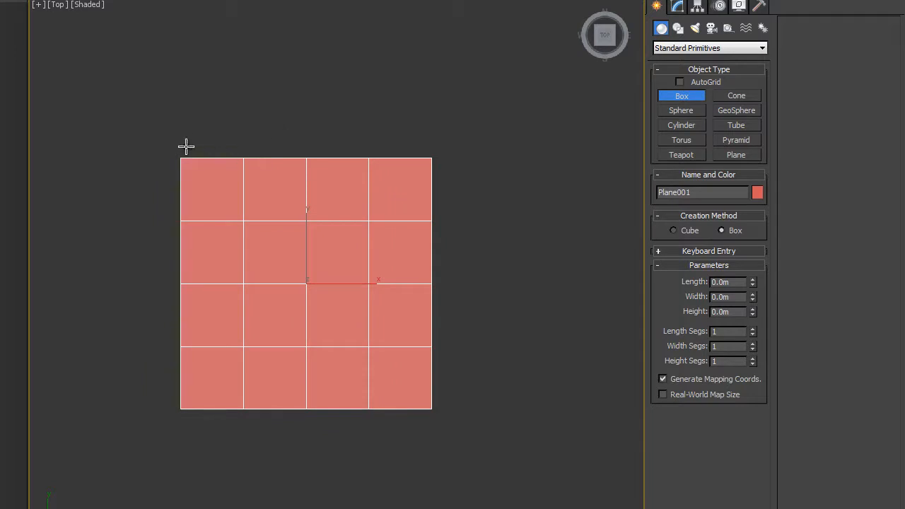
{"action": "left_click_drag", "start_coordinate": [180, 150], "coordinate": [431, 157]}
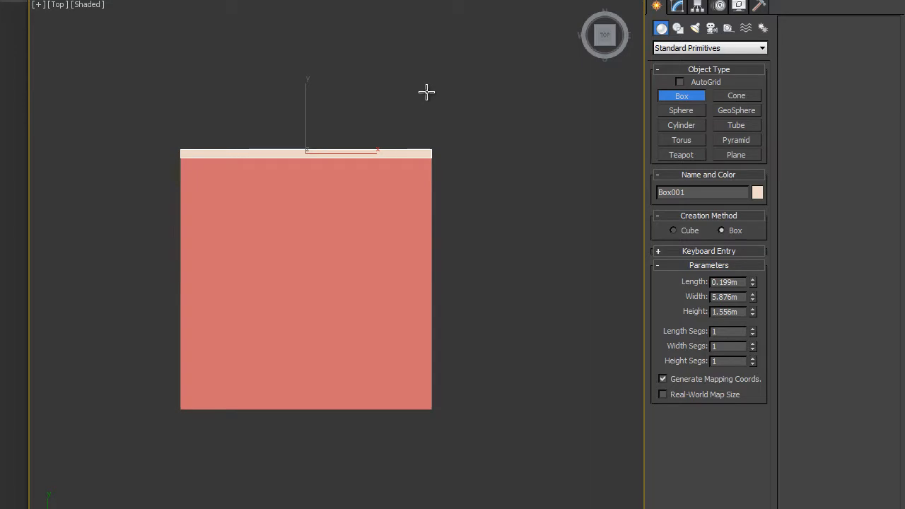
In the perspective view, scale the wall box along Z to roughly twice its height.
{"action": "key", "text": "p"}
{"action": "middle_click_drag", "start_coordinate": [438, 130], "coordinate": [435, 260], "text": "alt"}
{"action": "middle_click_drag", "start_coordinate": [305, 203], "coordinate": [293, 199]}
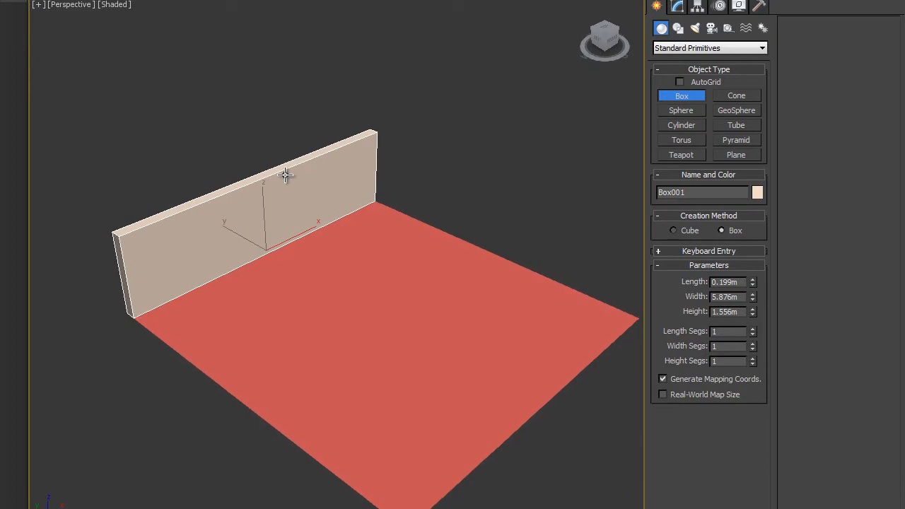
{"action": "key", "text": "r"}
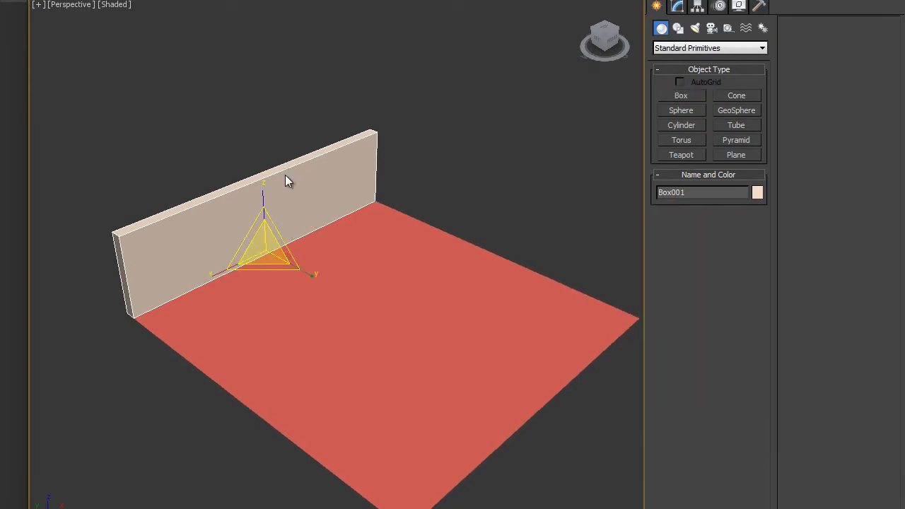
{"action": "left_click_drag", "start_coordinate": [264, 191], "coordinate": [261, 145]}
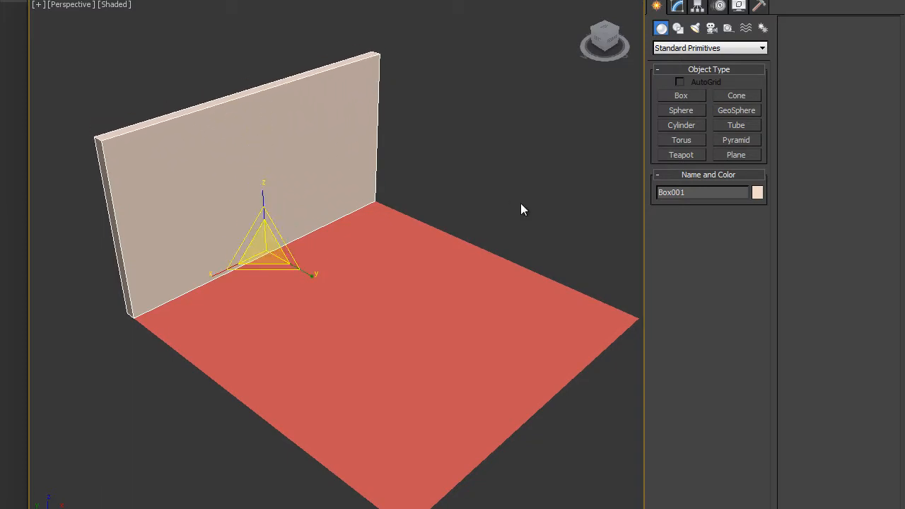
{"action": "middle_click_drag", "start_coordinate": [520, 219], "coordinate": [493, 224]}
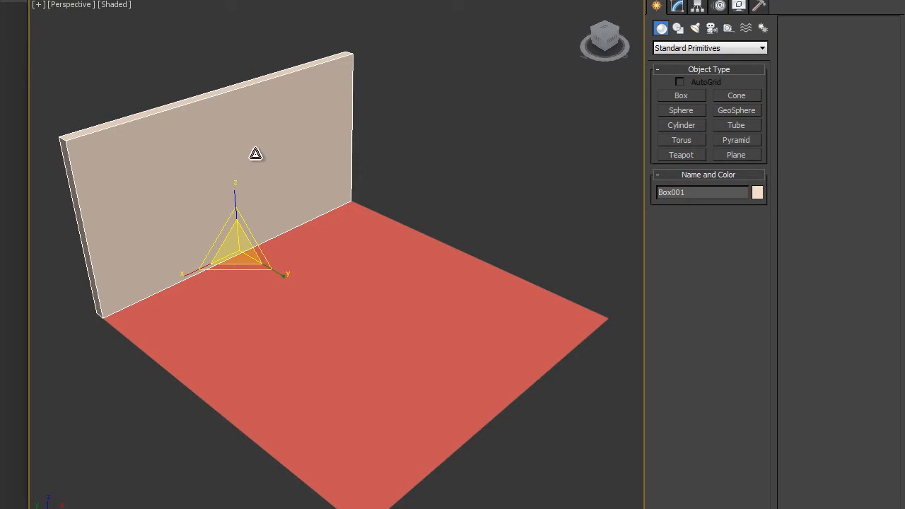
Clone the wall as one copy rotated about -90 degrees around the Z axis.
{"action": "key", "text": "e"}
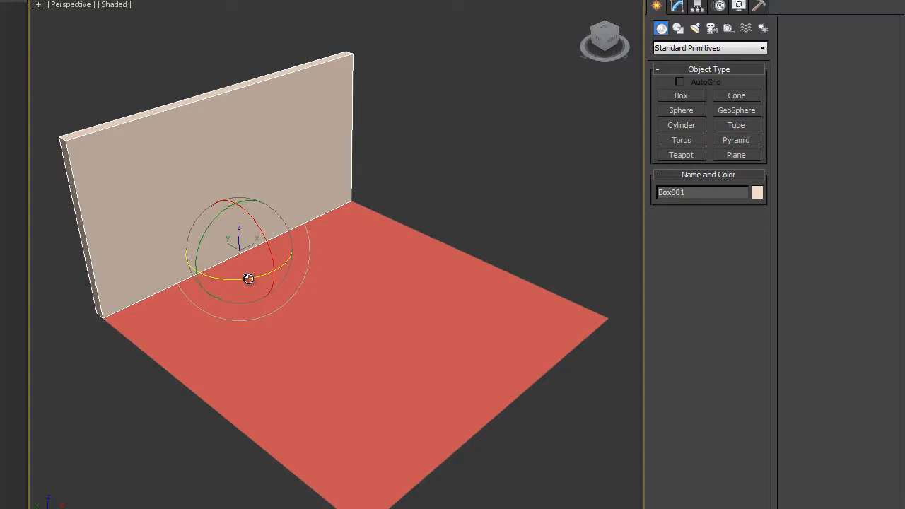
{"action": "mouse_move", "coordinate": [246, 277]}
{"action": "left_mouse_down", "text": "shift"}
{"action": "mouse_move", "coordinate": [181, 268]}
{"action": "mouse_move", "coordinate": [194, 245]}
{"action": "mouse_move", "coordinate": [217, 265]}
{"action": "mouse_move", "coordinate": [283, 156]}
{"action": "mouse_move", "coordinate": [235, 283]}
{"action": "mouse_move", "coordinate": [205, 269]}
{"action": "mouse_move", "coordinate": [117, 276]}
{"action": "left_mouse_up", "text": "shift"}
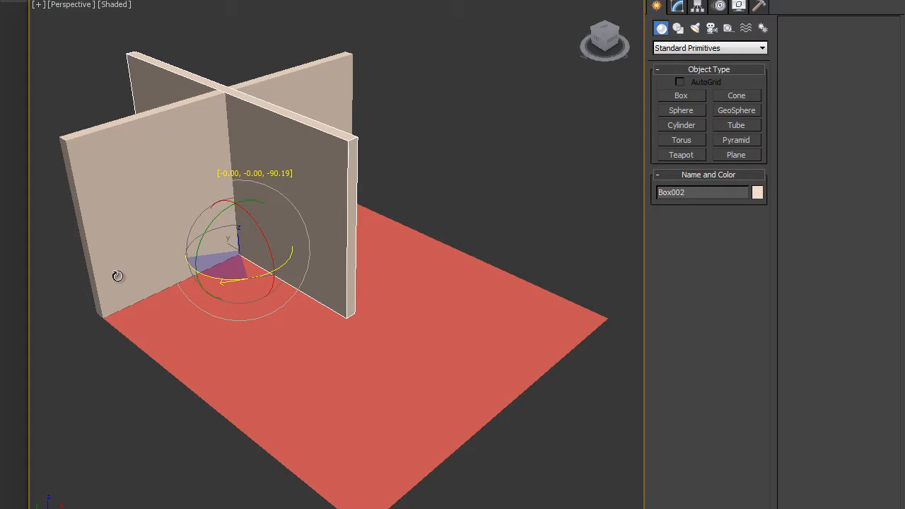
{"action": "left_click_drag", "start_coordinate": [117, 276], "coordinate": [118, 276], "text": "shift"}
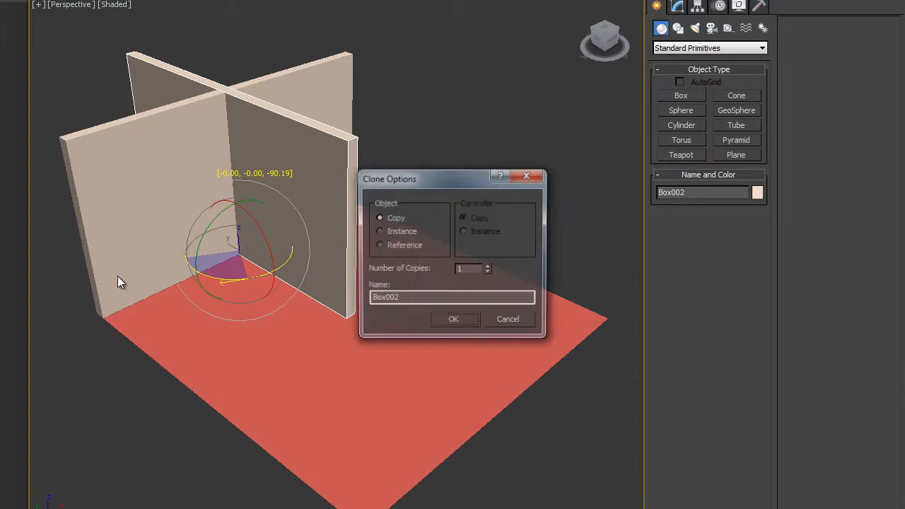
{"action": "left_click", "coordinate": [458, 319]}
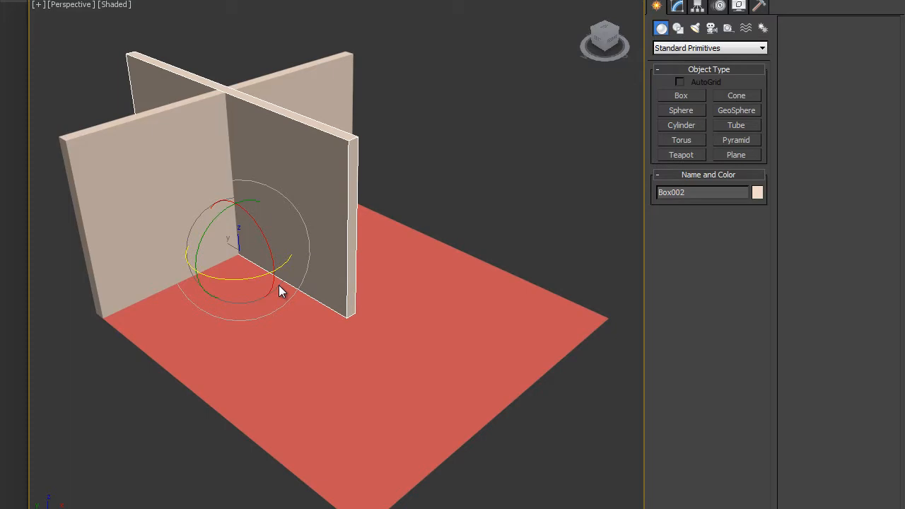
In the Top view, move the rotated wall to the plane's right edge and line its end up with the back wall.
{"action": "left_click", "coordinate": [465, 200]}
{"action": "key", "text": "t"}
{"action": "middle_click_drag", "start_coordinate": [466, 217], "coordinate": [440, 261]}
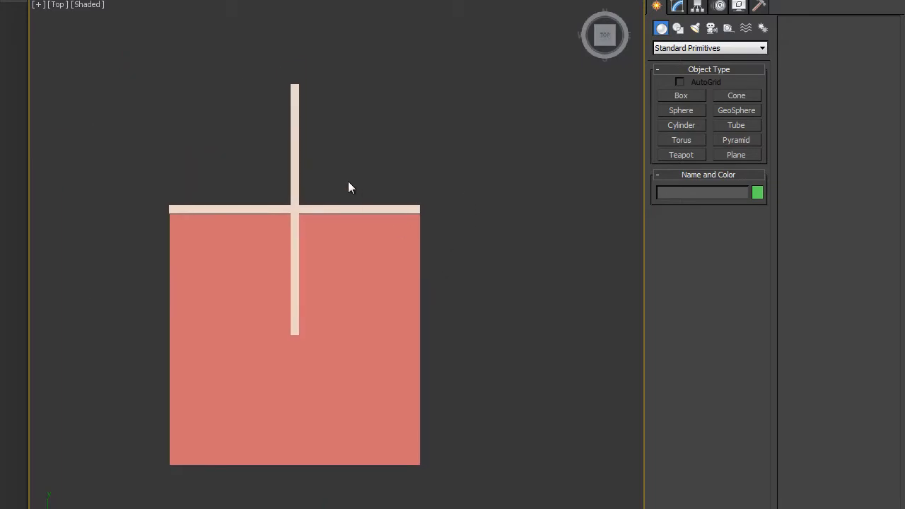
{"action": "left_click", "coordinate": [296, 172]}
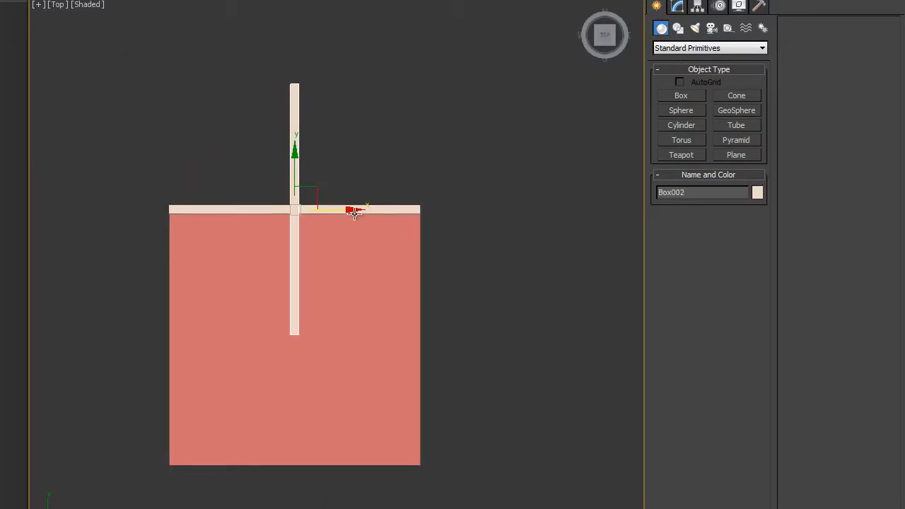
{"action": "left_click_drag", "start_coordinate": [350, 210], "coordinate": [470, 217]}
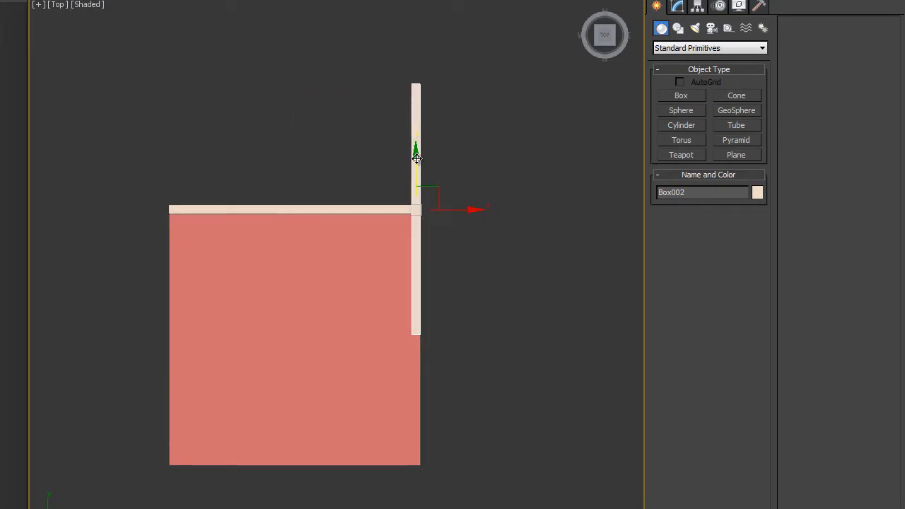
{"action": "left_click_drag", "start_coordinate": [414, 148], "coordinate": [419, 275]}
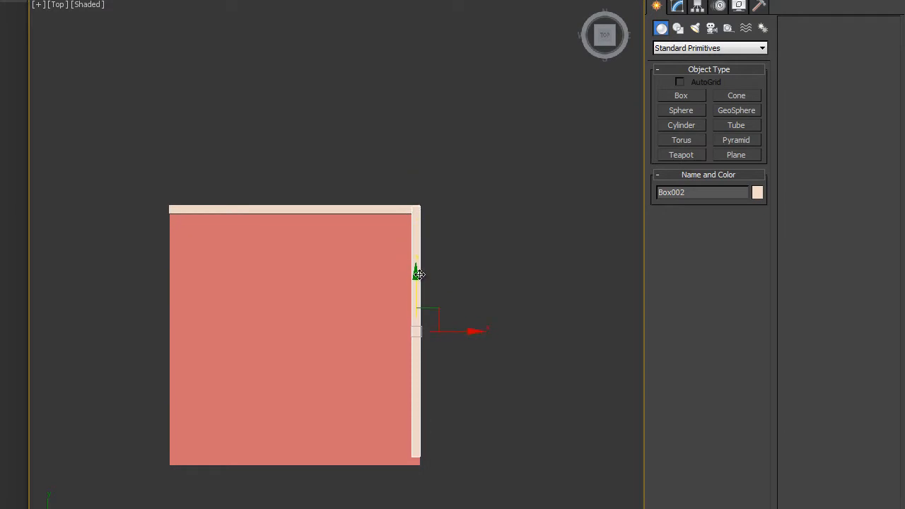
Check the corner where the two walls meet in the Top view and fine-tune the side wall's alignment.
{"action": "scroll", "coordinate": [422, 246], "scroll_direction": "up", "scroll_amount": 5}
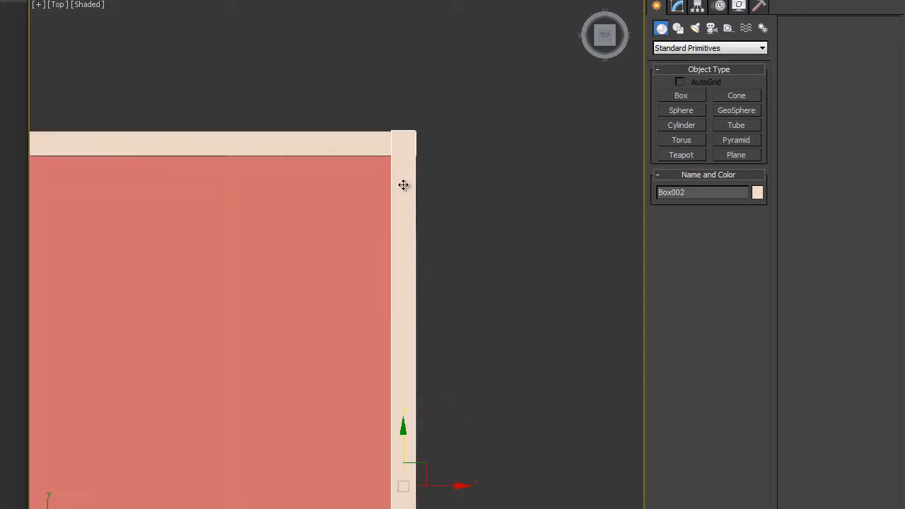
{"action": "scroll", "coordinate": [400, 181], "scroll_direction": "up", "scroll_amount": 2}
{"action": "left_click", "coordinate": [347, 134]}
{"action": "middle_click_drag", "start_coordinate": [297, 150], "coordinate": [481, 183]}
{"action": "left_click_drag", "start_coordinate": [113, 111], "coordinate": [113, 112]}
{"action": "middle_click_drag", "start_coordinate": [400, 299], "coordinate": [205, 284]}
{"action": "left_click", "coordinate": [386, 258]}
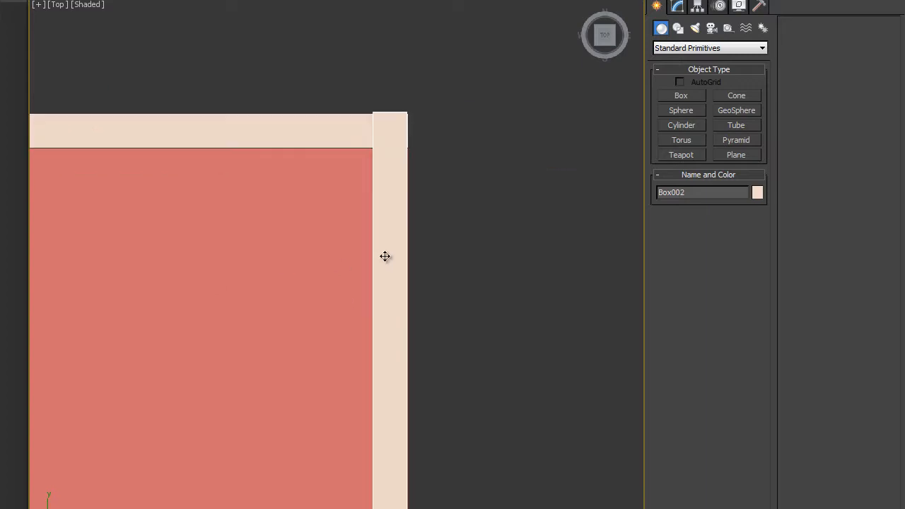
{"action": "scroll", "coordinate": [402, 214], "scroll_direction": "down", "scroll_amount": 2}
{"action": "middle_click_drag", "start_coordinate": [403, 214], "coordinate": [390, 172]}
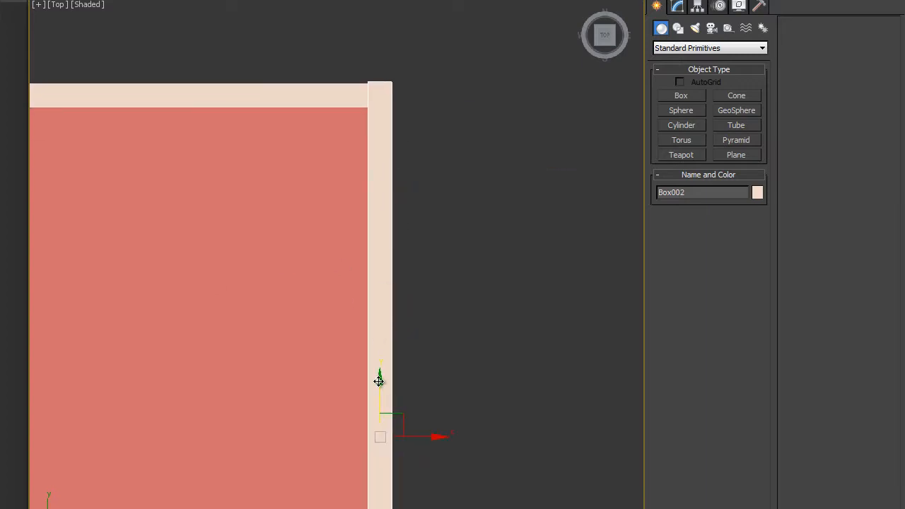
{"action": "left_click_drag", "start_coordinate": [380, 384], "coordinate": [379, 384]}
Examine the two walls and floor from an angle in the perspective view, selecting each wall in turn.
{"action": "key", "text": "p"}
{"action": "scroll", "coordinate": [424, 410], "scroll_direction": "down", "scroll_amount": 3}
{"action": "middle_click_drag", "start_coordinate": [458, 439], "coordinate": [414, 198], "text": "alt"}
{"action": "scroll", "coordinate": [414, 198], "scroll_direction": "up", "scroll_amount": 2}
{"action": "scroll", "coordinate": [423, 273], "scroll_direction": "down", "scroll_amount": 3}
{"action": "middle_click_drag", "start_coordinate": [460, 231], "coordinate": [431, 276], "text": "alt"}
{"action": "left_click", "coordinate": [338, 417]}
{"action": "left_click", "coordinate": [211, 249]}
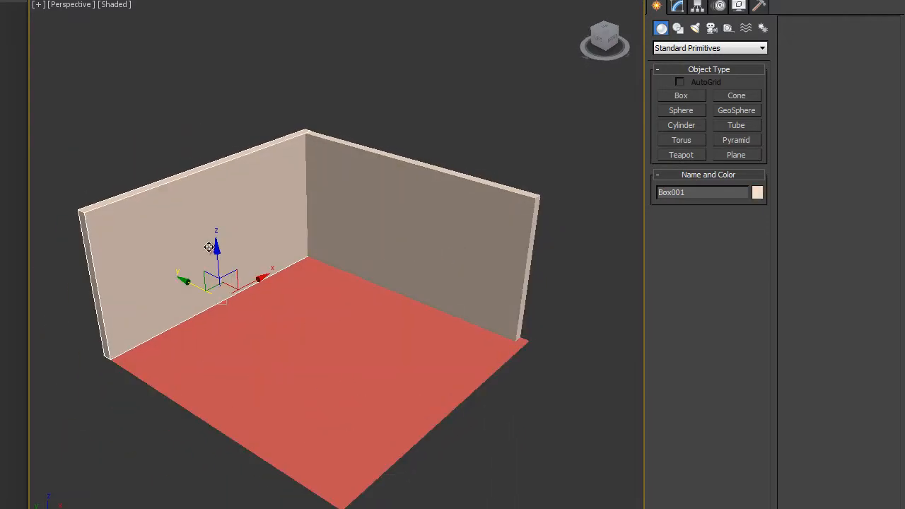
{"action": "left_click", "coordinate": [421, 227]}
{"action": "left_click", "coordinate": [275, 227]}
{"action": "left_click", "coordinate": [424, 111]}
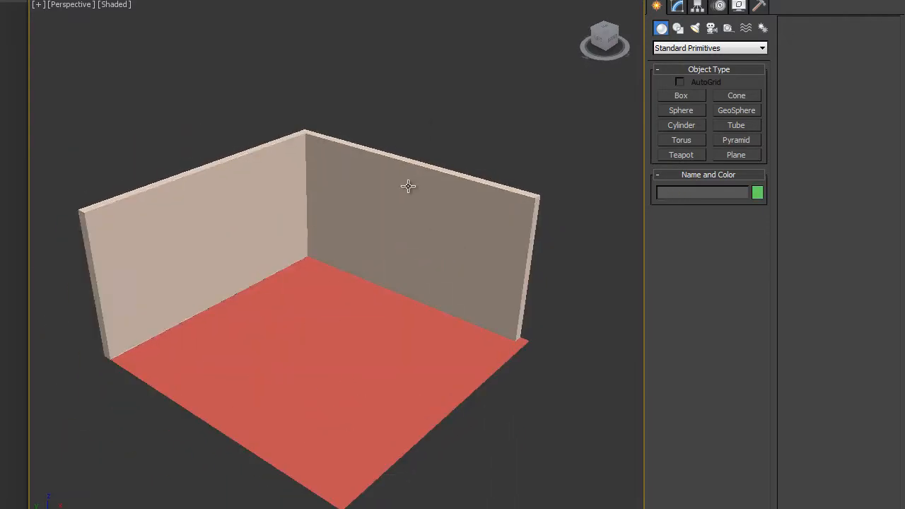
Select both walls and group them under the name Walls, leaving the group deselected.
{"action": "left_click", "coordinate": [407, 190]}
{"action": "left_click", "coordinate": [234, 204]}
{"action": "left_click", "coordinate": [434, 130]}
{"action": "left_click", "coordinate": [271, 182]}
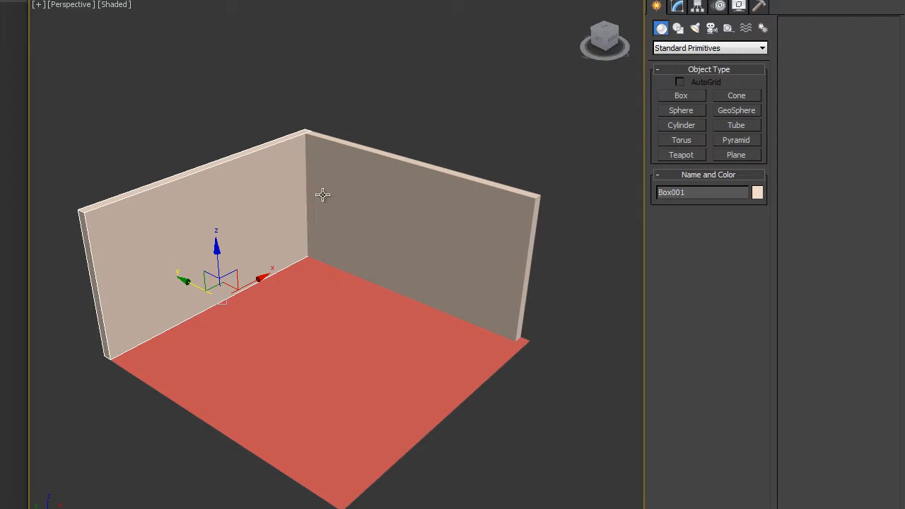
{"action": "left_click", "coordinate": [400, 211], "text": "ctrl"}
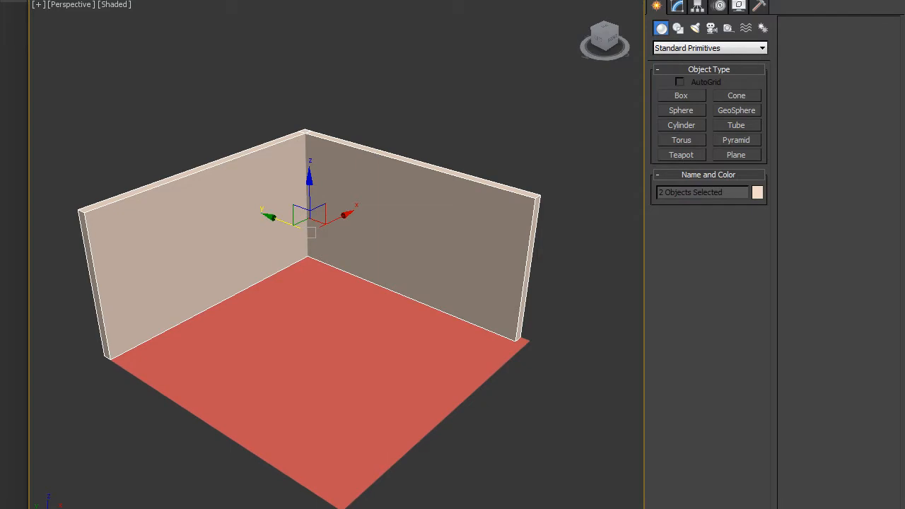
{"action": "left_click", "coordinate": [114, 0]}
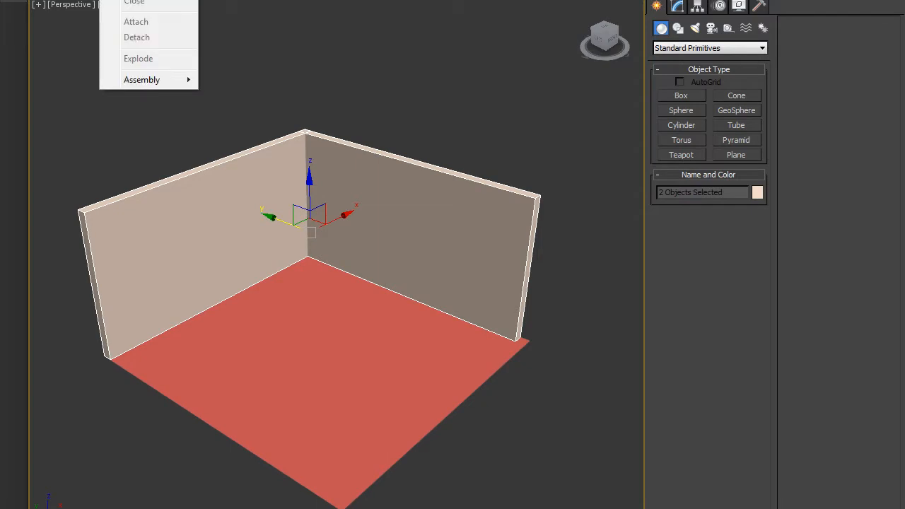
{"action": "left_click", "coordinate": [134, 0]}
{"action": "type", "text": "Walls"}
{"action": "key", "text": "Return"}
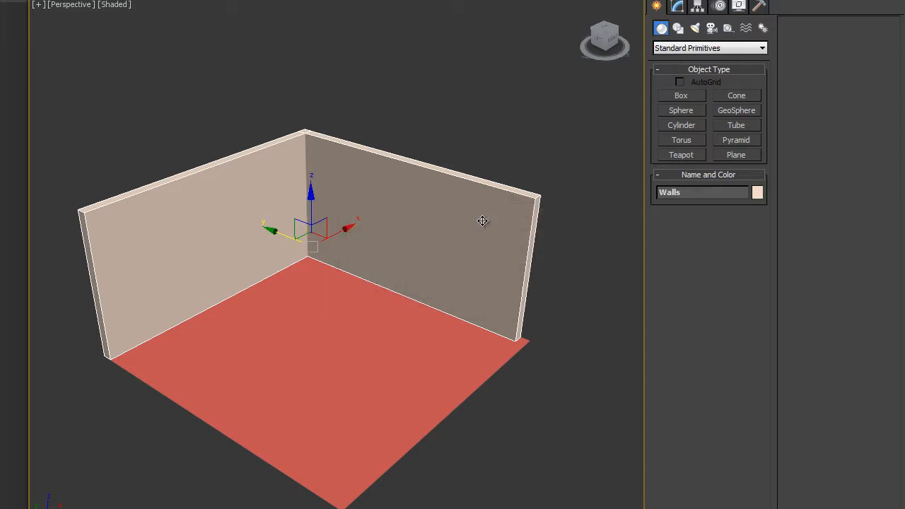
{"action": "mouse_move", "coordinate": [309, 197]}
{"action": "left_mouse_down"}
{"action": "mouse_move", "coordinate": [309, 157]}
{"action": "mouse_move", "coordinate": [309, 196]}
{"action": "left_mouse_up"}
{"action": "left_click", "coordinate": [453, 133]}
Create a ChamferBox on the floor near the back wall, about 1.77 m long, 3.40 m wide and 0.43 m high, with a fillet of about 0.14 m.
{"action": "middle_click_drag", "start_coordinate": [477, 133], "coordinate": [425, 293], "text": "alt"}
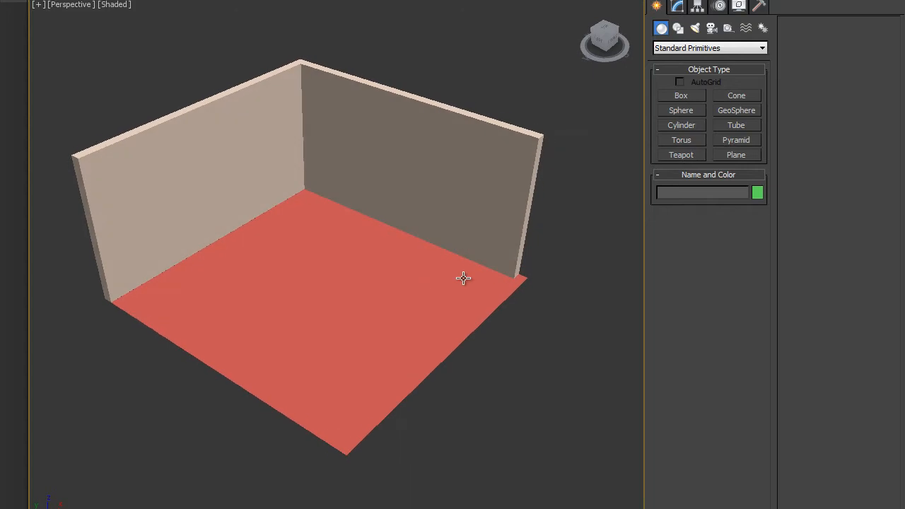
{"action": "middle_click_drag", "start_coordinate": [541, 327], "coordinate": [541, 376], "text": "alt"}
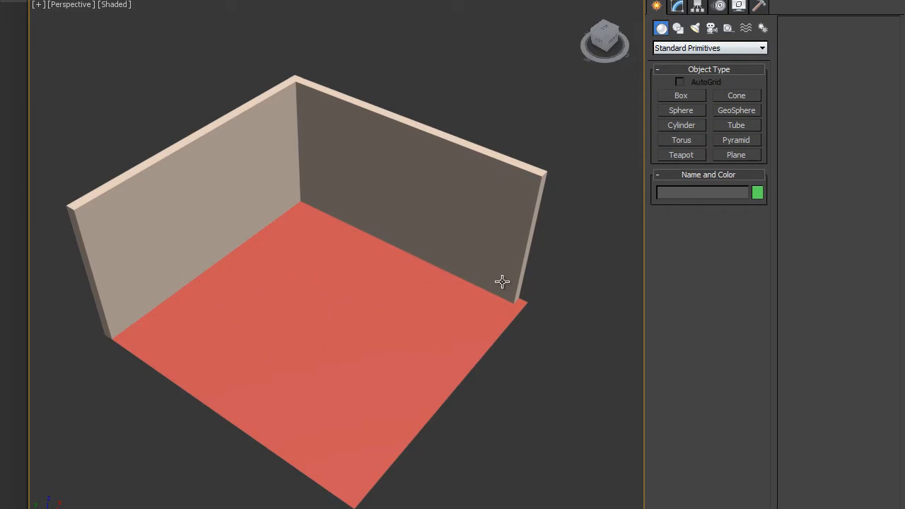
{"action": "left_click", "coordinate": [696, 48]}
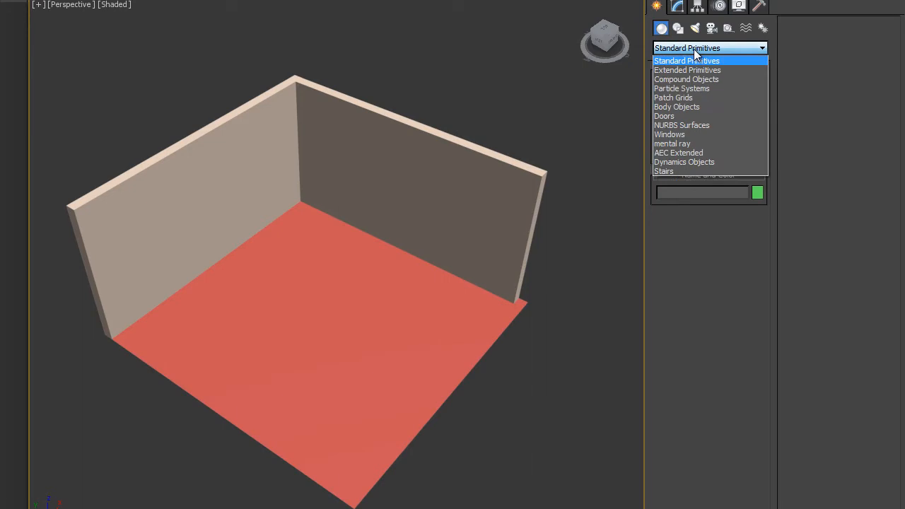
{"action": "left_click", "coordinate": [693, 48]}
{"action": "left_click", "coordinate": [694, 49]}
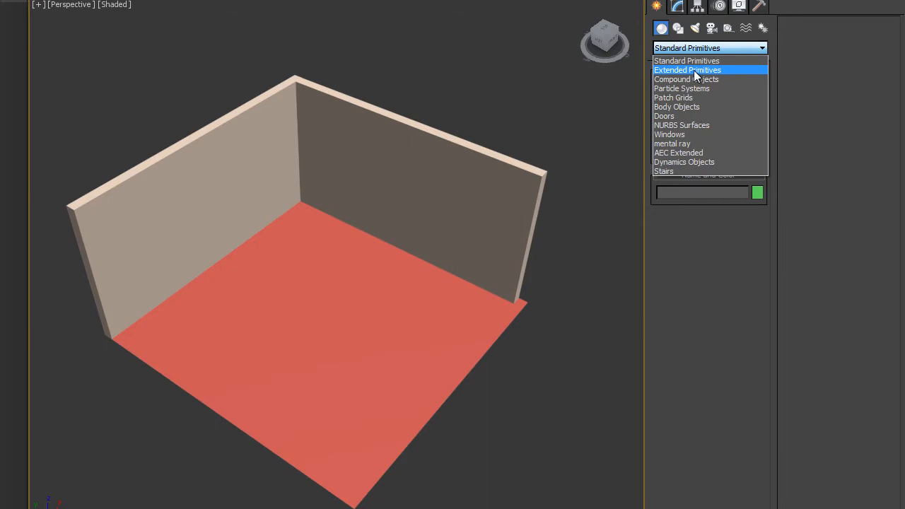
{"action": "left_click", "coordinate": [688, 71]}
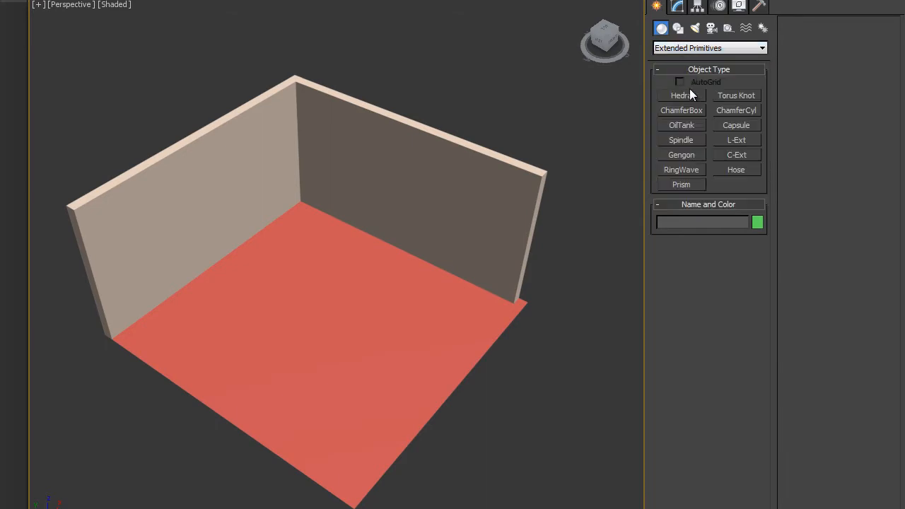
{"action": "left_click", "coordinate": [681, 110]}
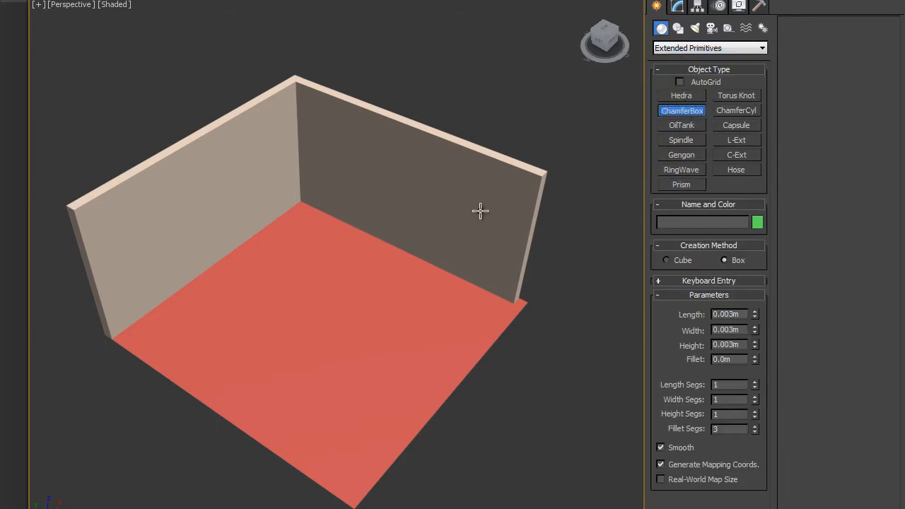
{"action": "left_click_drag", "start_coordinate": [200, 324], "coordinate": [370, 264]}
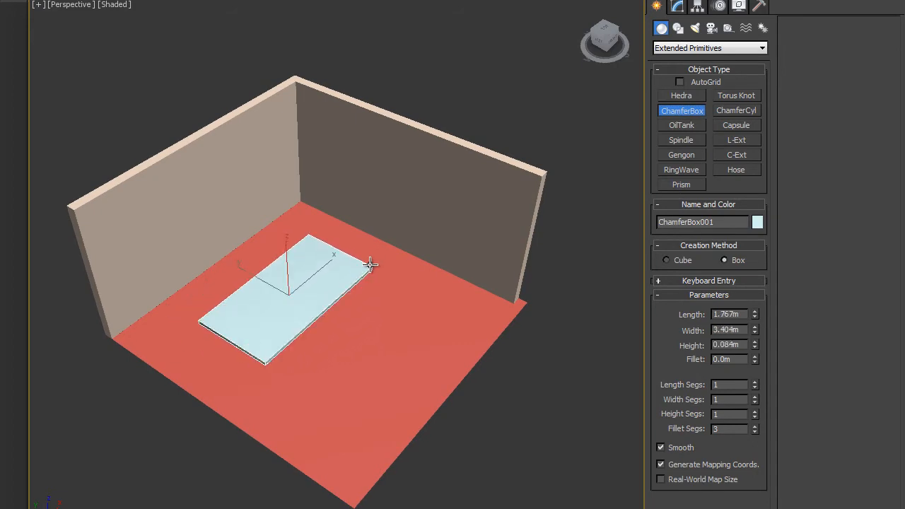
{"action": "left_click", "coordinate": [370, 245]}
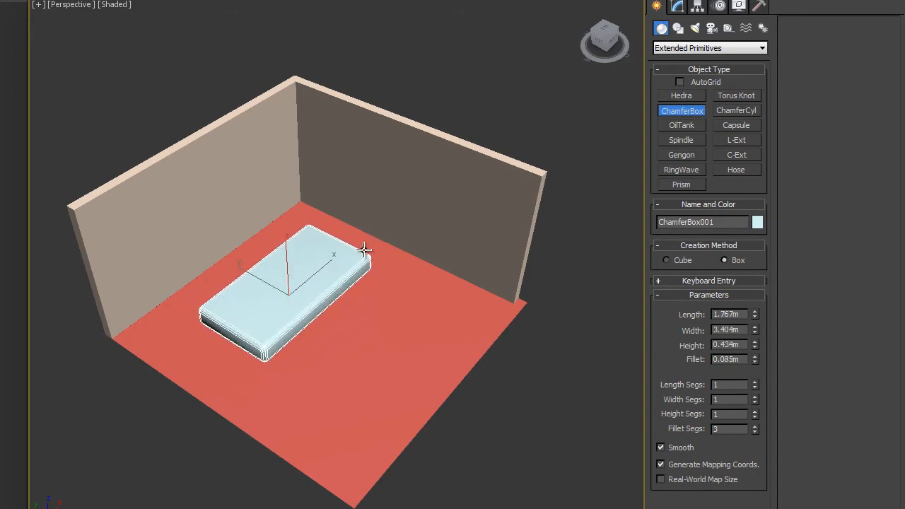
{"action": "left_click", "coordinate": [360, 249]}
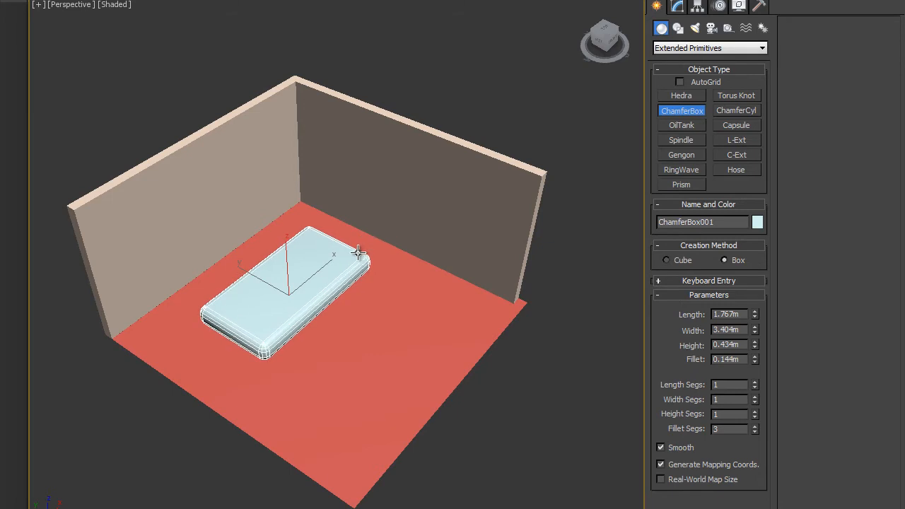
Raise the chamfer box along the Z axis above the floor and check its position from several angles.
{"action": "key", "text": "w"}
{"action": "left_click_drag", "start_coordinate": [287, 253], "coordinate": [287, 227]}
{"action": "middle_click_drag", "start_coordinate": [311, 290], "coordinate": [331, 263], "text": "alt"}
{"action": "middle_click_drag", "start_coordinate": [344, 299], "coordinate": [310, 314], "text": "alt"}
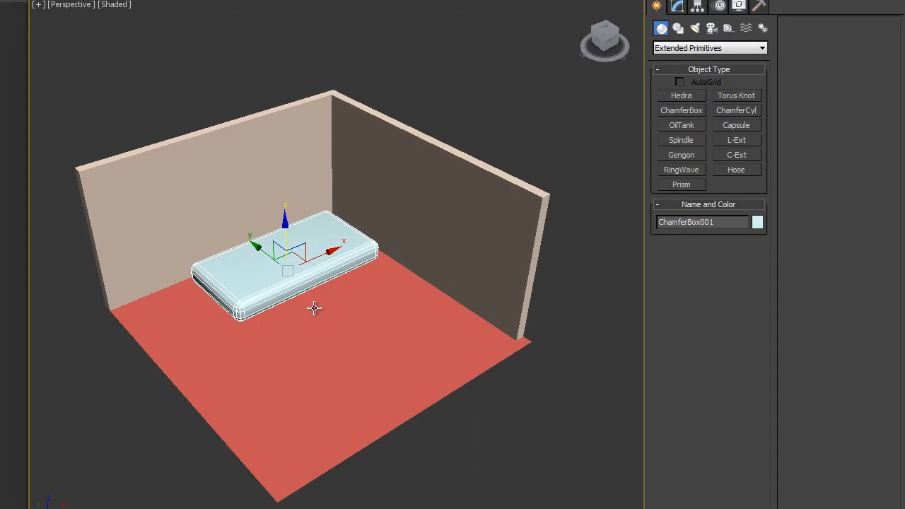
{"action": "middle_click_drag", "start_coordinate": [406, 192], "coordinate": [257, 305], "text": "alt"}
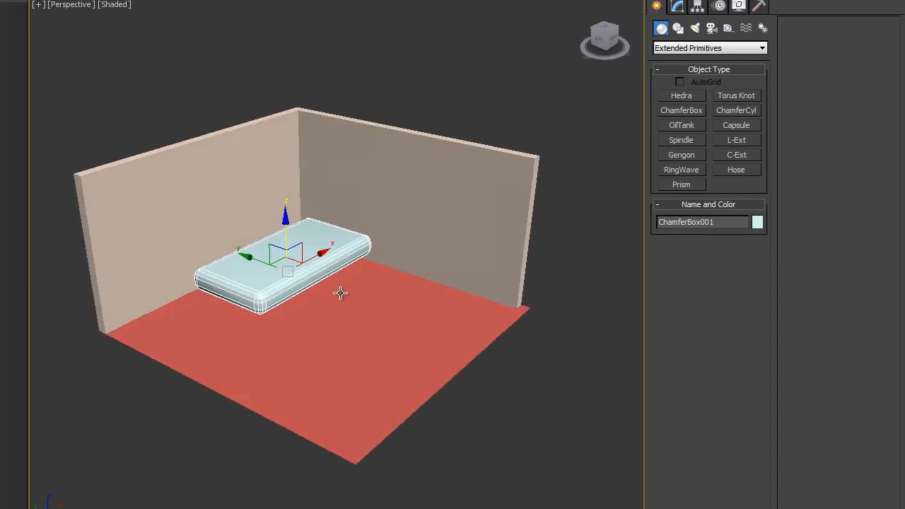
{"action": "middle_click_drag", "start_coordinate": [340, 295], "coordinate": [357, 279], "text": "alt"}
{"action": "middle_click_drag", "start_coordinate": [302, 360], "coordinate": [417, 349], "text": "alt"}
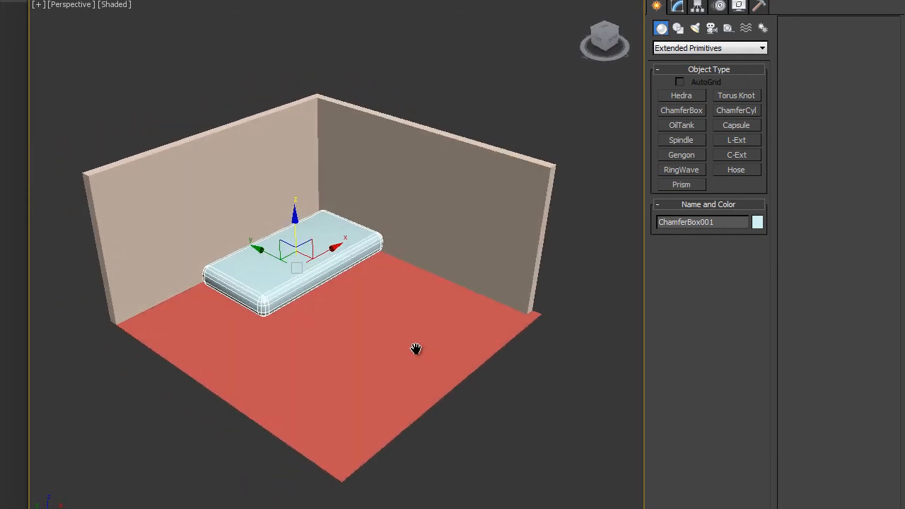